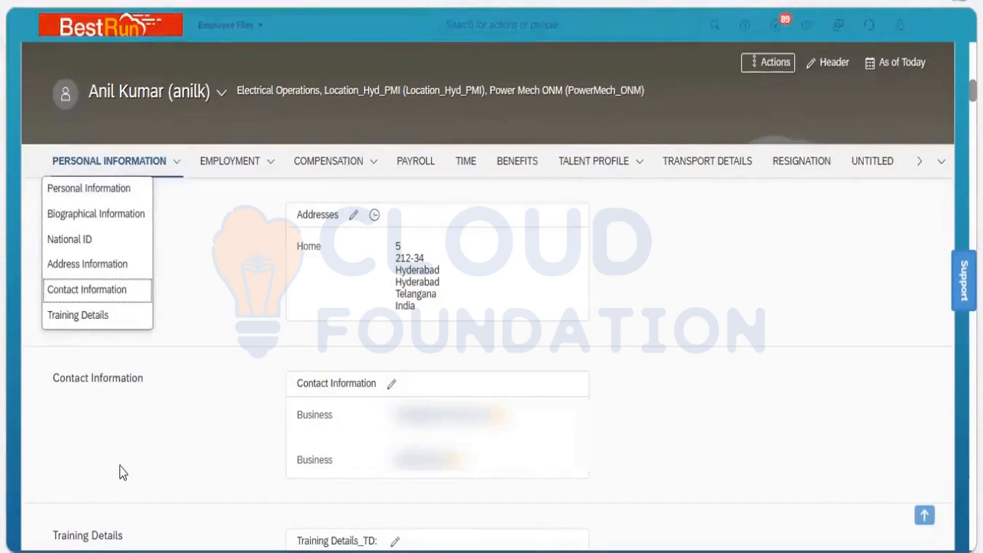
pyautogui.click(148, 466)
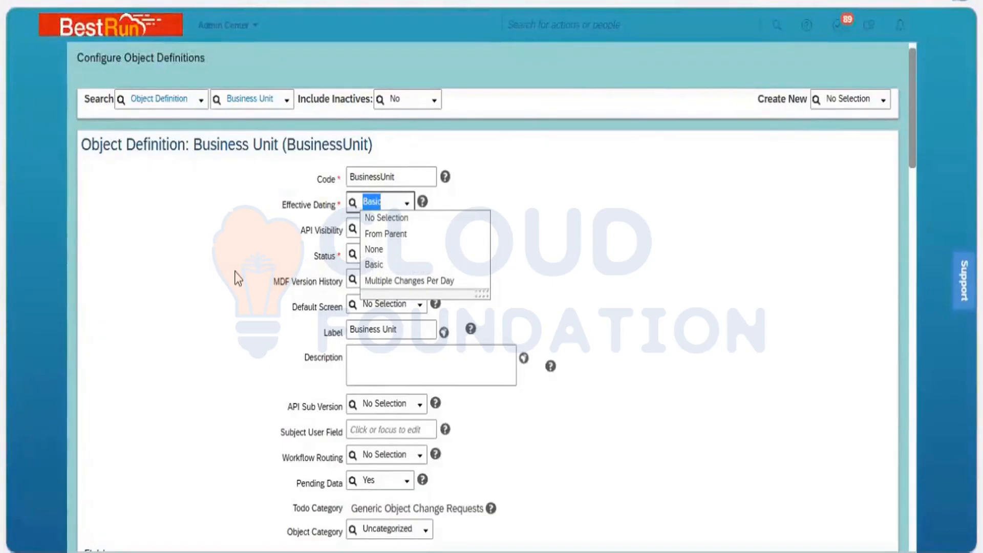
# - Review the available options for Effective Dating, API Visibility and MDF Version History in the Business Unit object definition
pyautogui.click(264, 248)
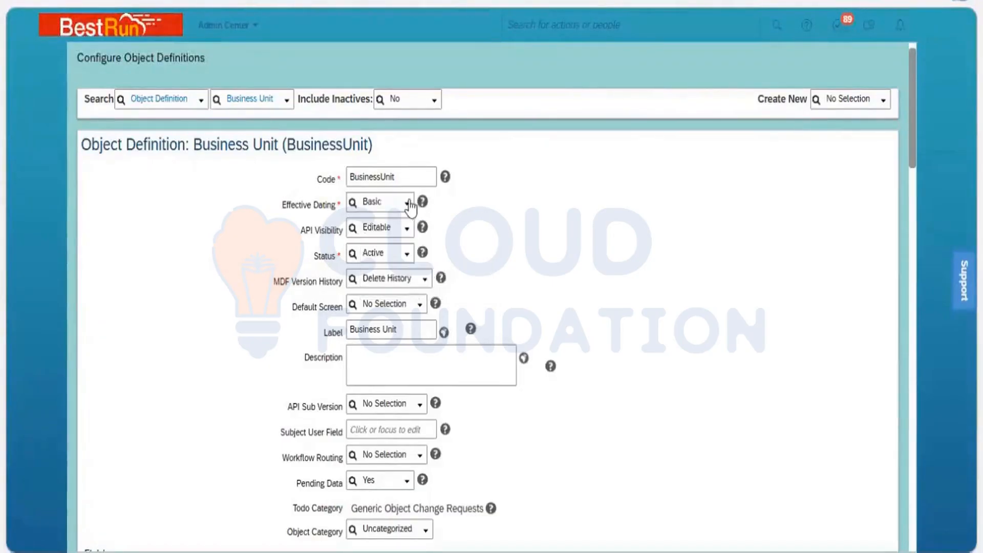
pyautogui.click(409, 207)
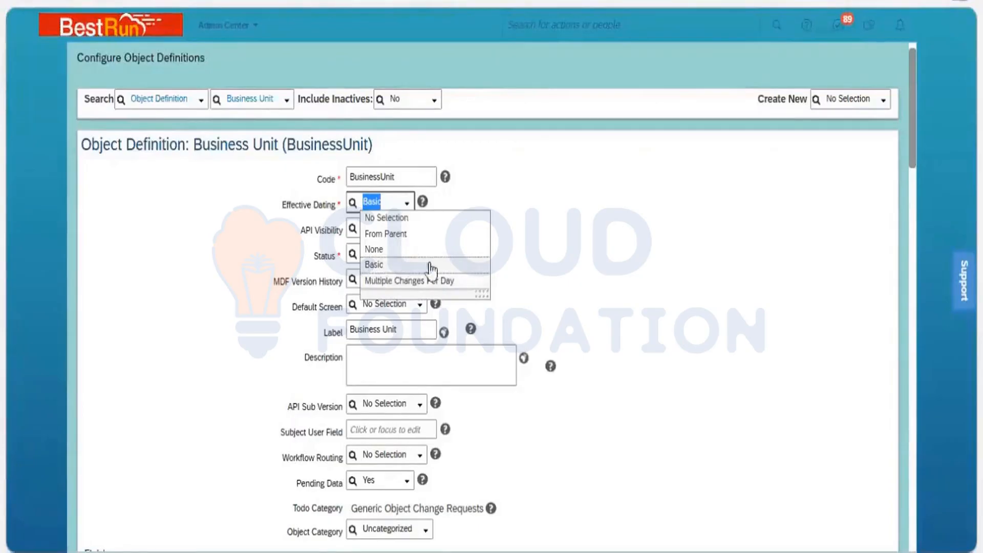
pyautogui.click(621, 250)
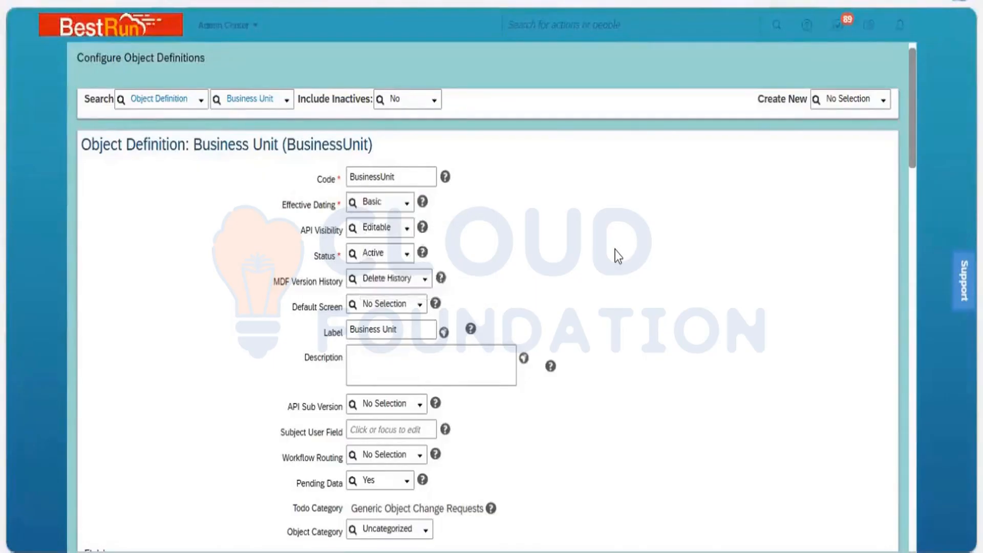
pyautogui.click(407, 232)
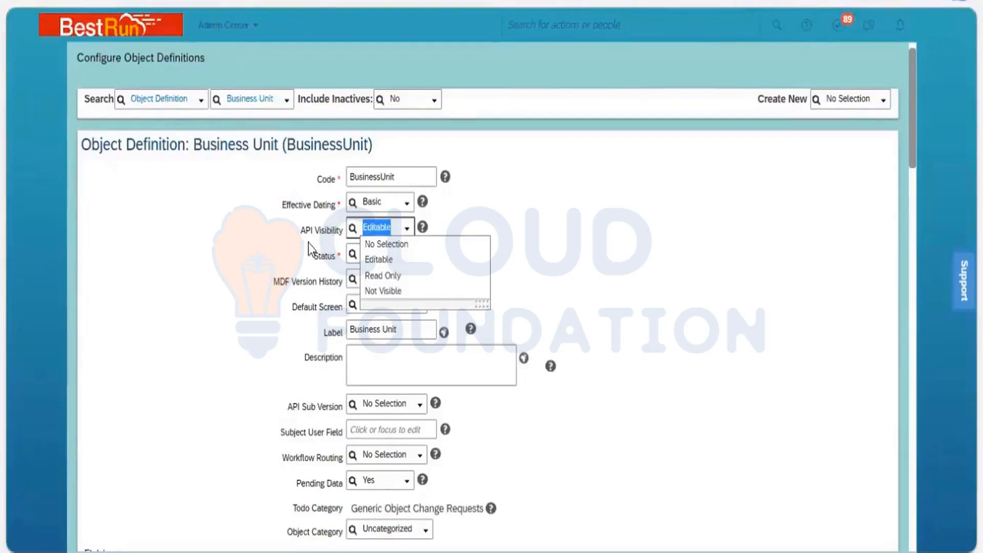
pyautogui.click(324, 242)
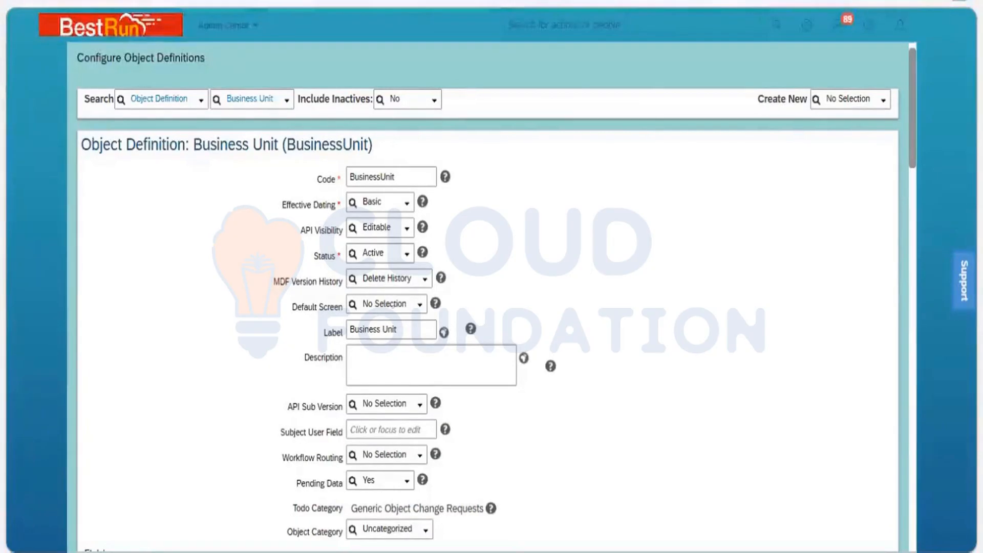
pyautogui.click(424, 281)
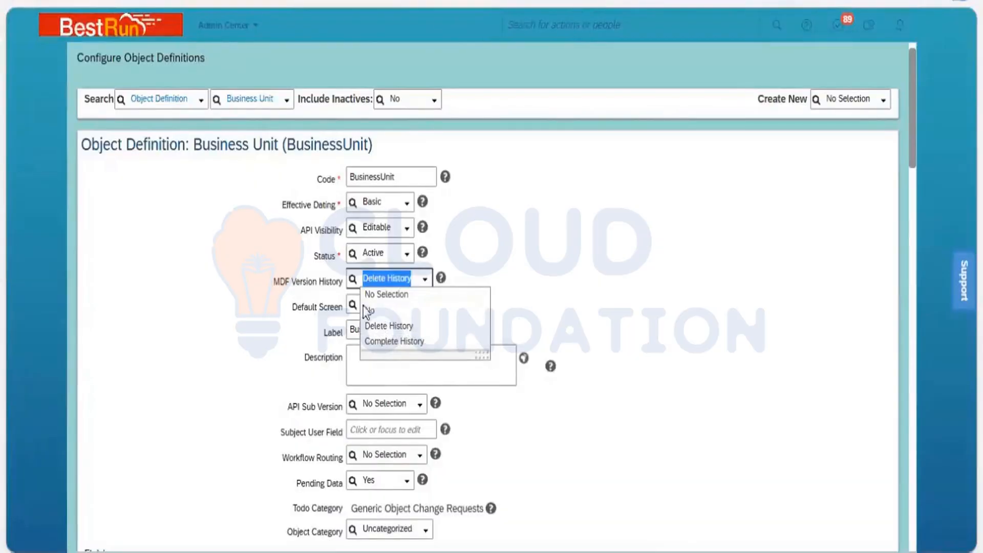
pyautogui.click(302, 306)
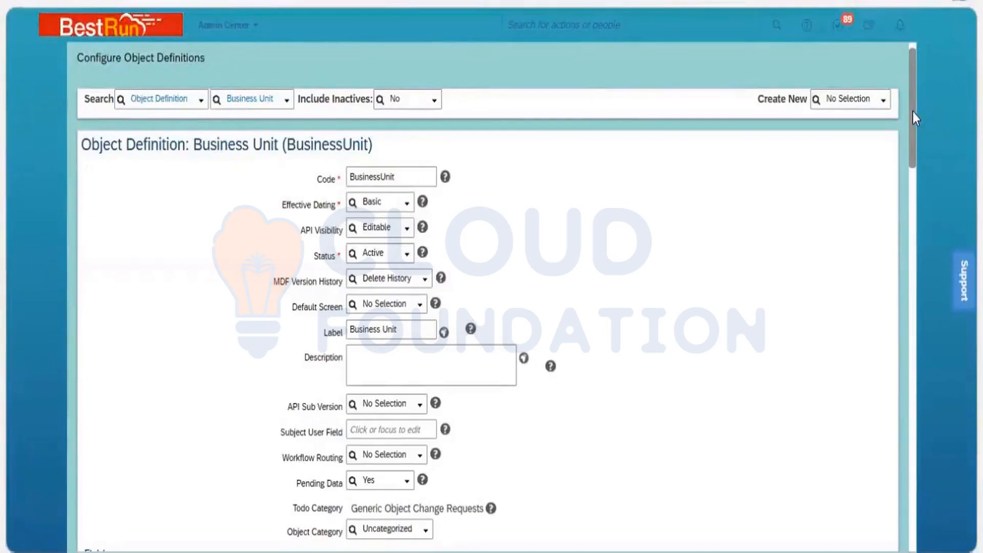
# - Review the available Workflow Routing and Pending Data options in the Business Unit object definition
pyautogui.moveTo(911, 124); pyautogui.dragTo(921, 152)
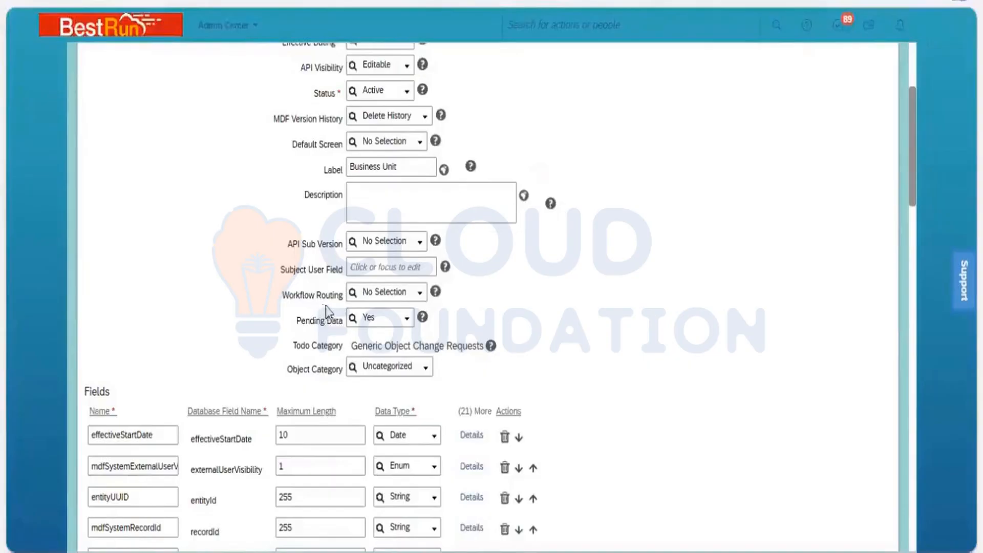
pyautogui.click(421, 296)
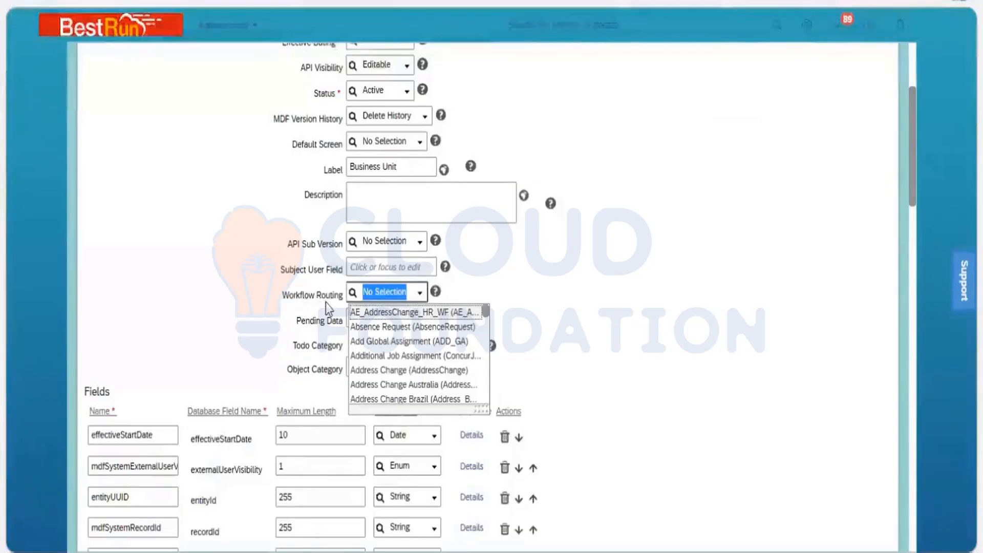
pyautogui.click(328, 308)
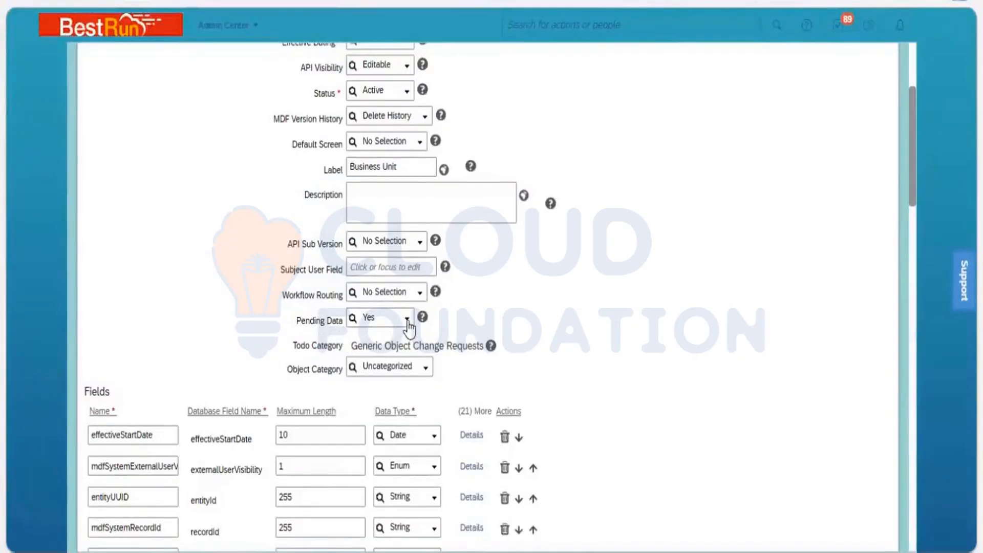
pyautogui.click(408, 321)
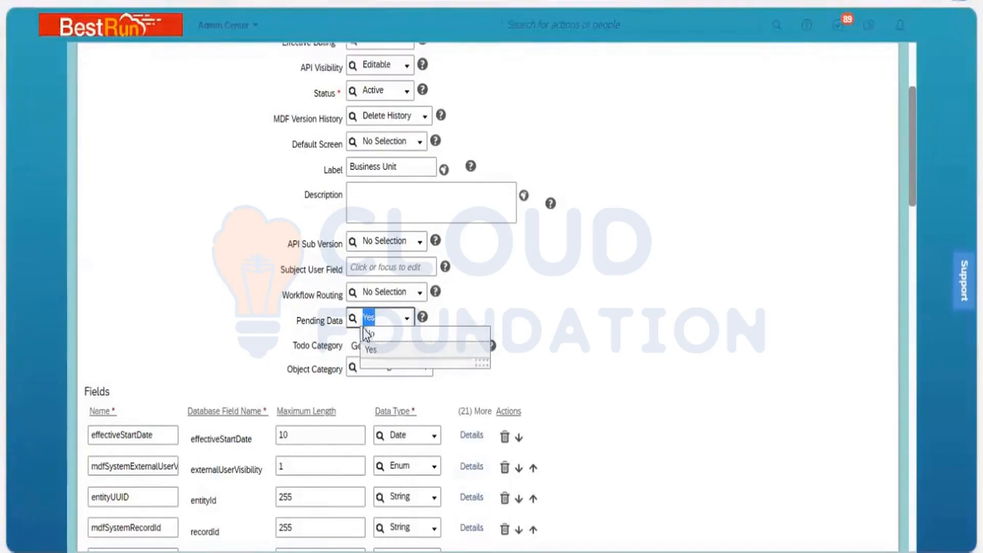
pyautogui.click(335, 323)
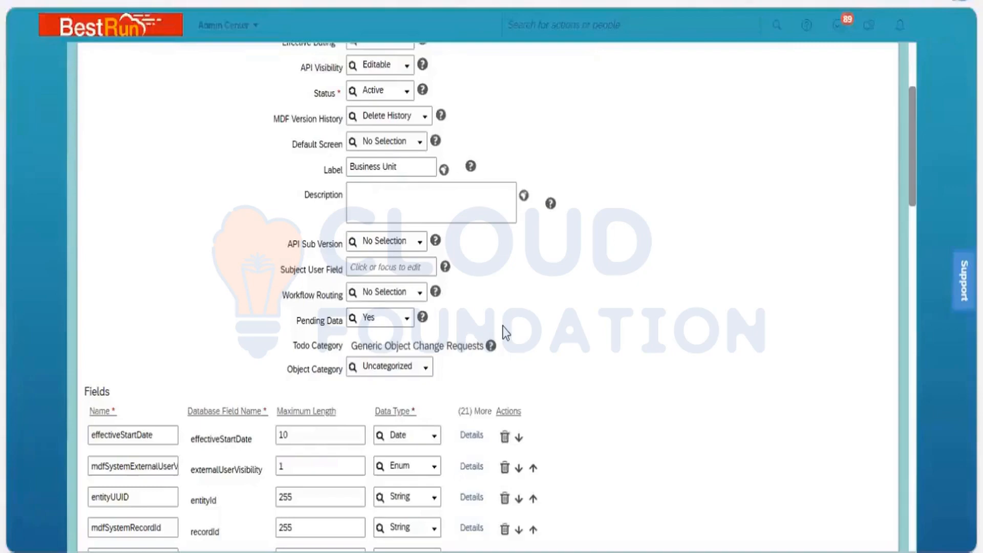
pyautogui.click(405, 322)
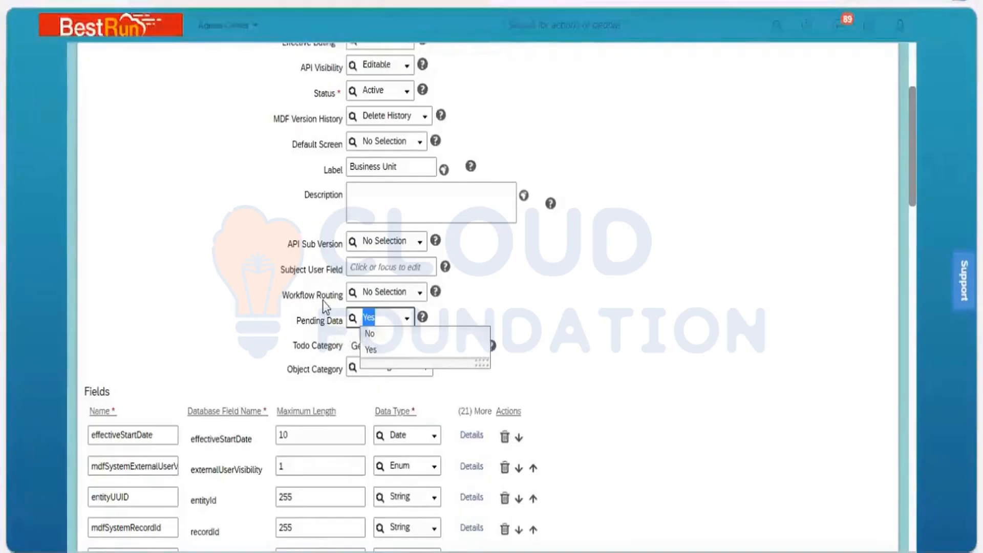
pyautogui.click(301, 331)
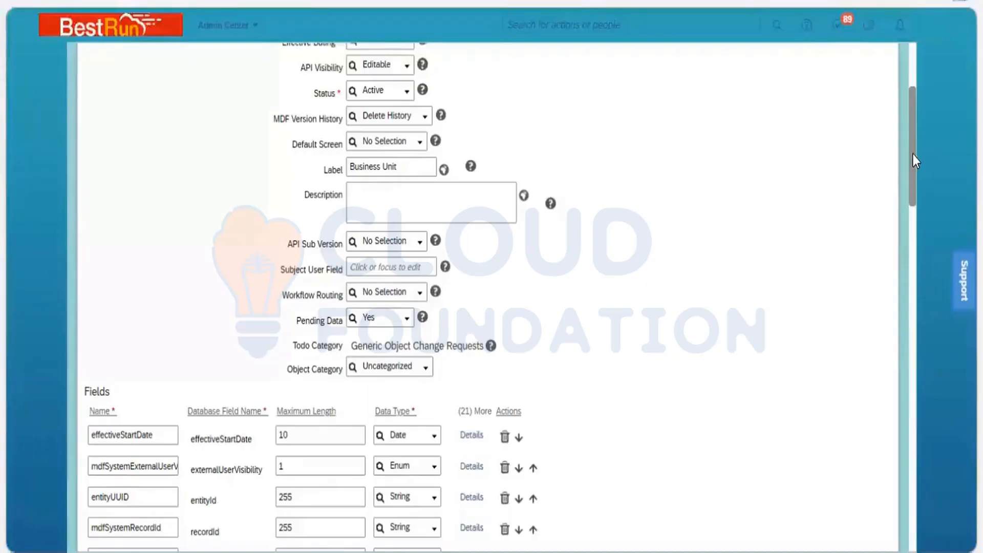
# - Examine the full list of data types offered for the effectiveStartDate field in the Business Unit definition's Fields section
pyautogui.moveTo(912, 162); pyautogui.dragTo(911, 186)
pyautogui.scroll(-1, 912, 187)
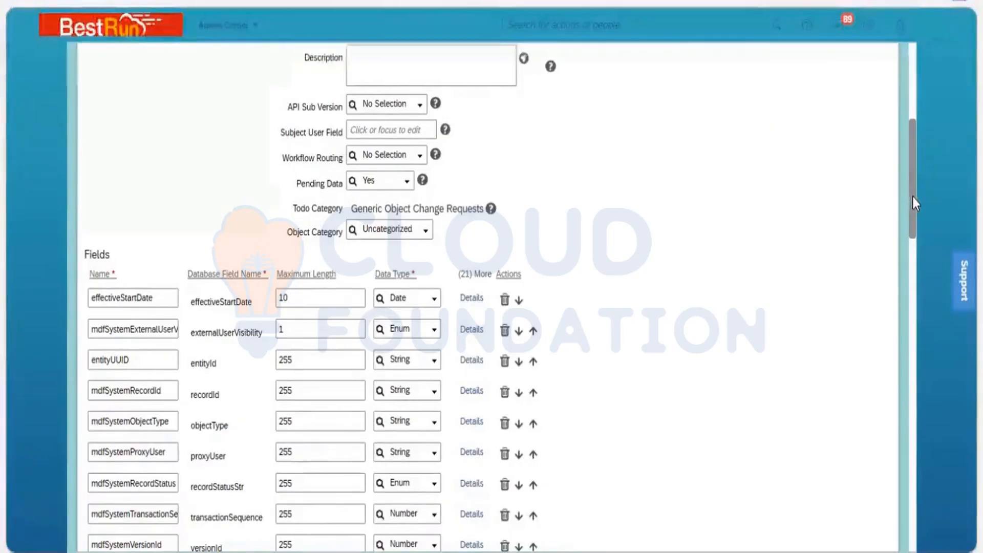
pyautogui.moveTo(912, 206); pyautogui.dragTo(915, 241)
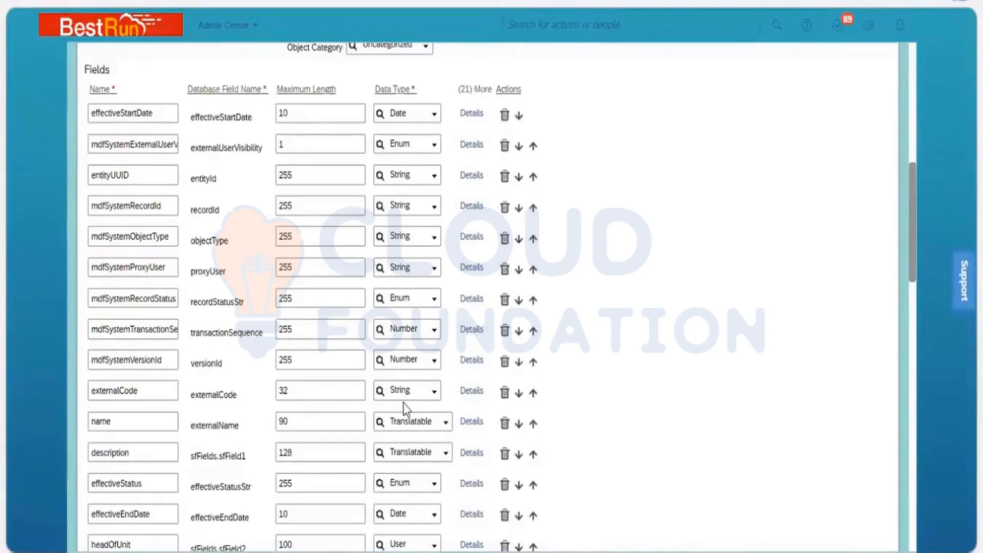
pyautogui.click(433, 117)
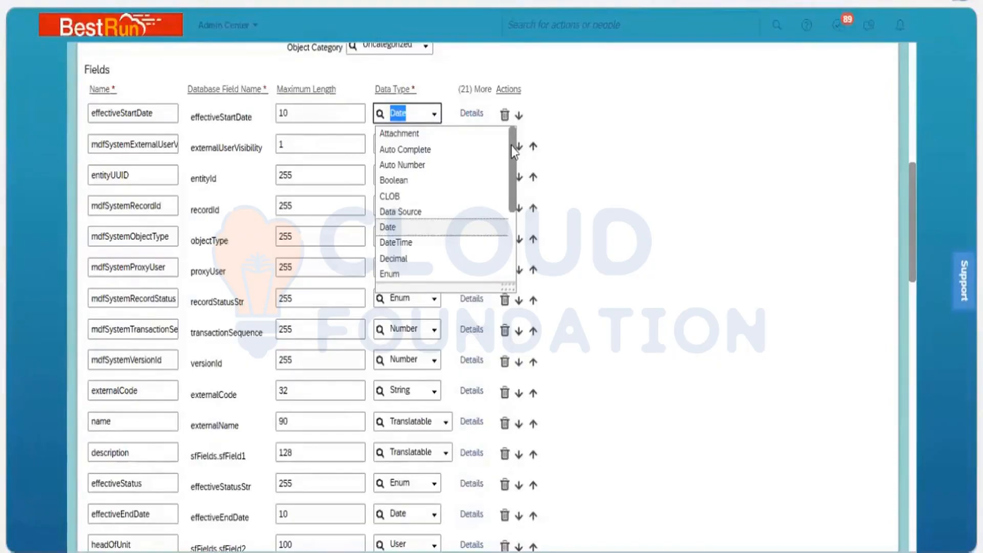
pyautogui.moveTo(508, 163); pyautogui.dragTo(508, 219)
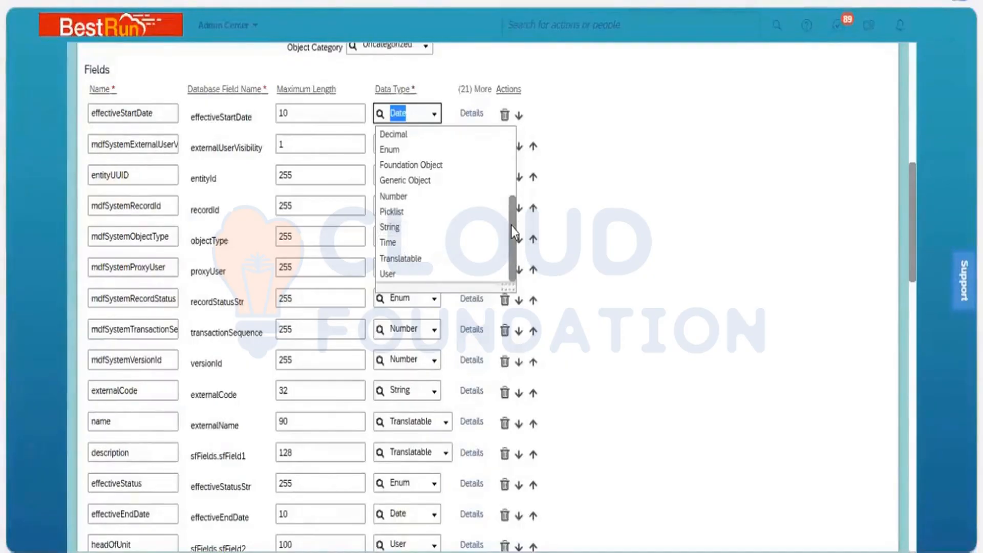
pyautogui.moveTo(511, 226); pyautogui.dragTo(513, 163)
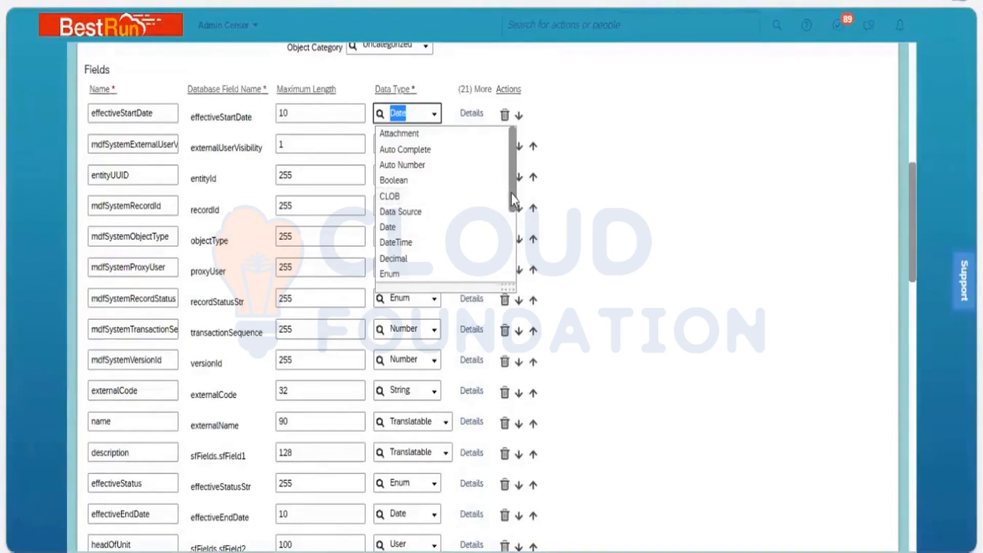
pyautogui.moveTo(514, 200); pyautogui.dragTo(515, 244)
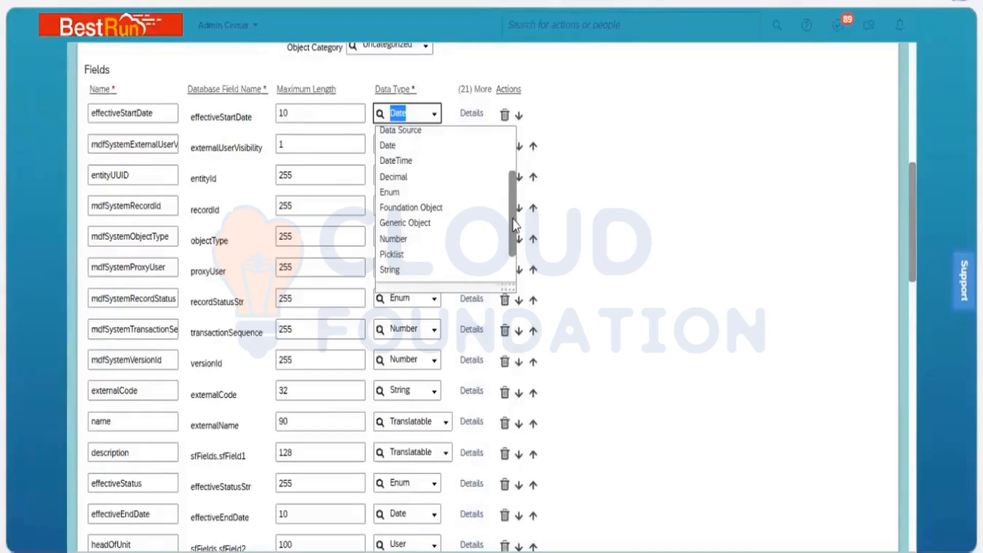
pyautogui.scroll(3, 515, 225)
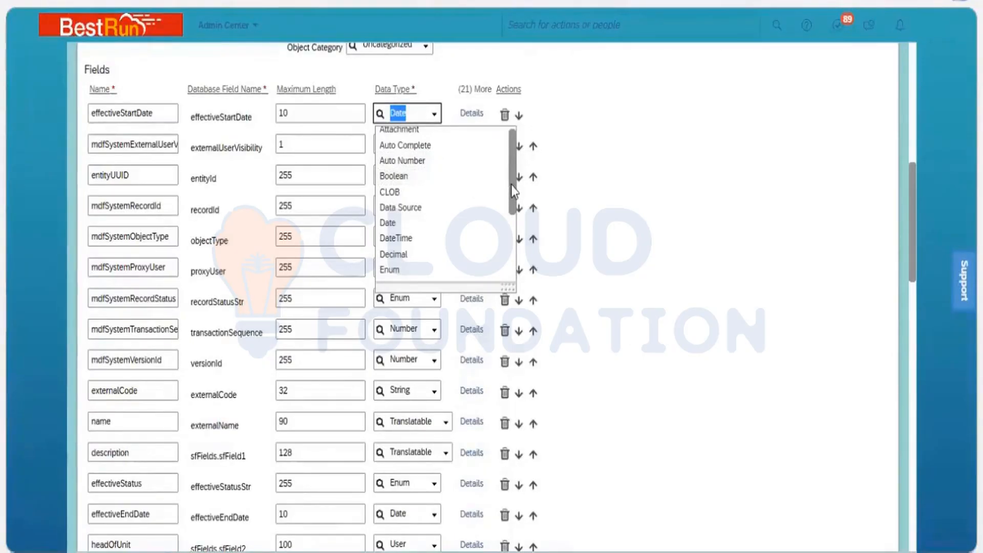
pyautogui.moveTo(513, 192); pyautogui.dragTo(512, 218)
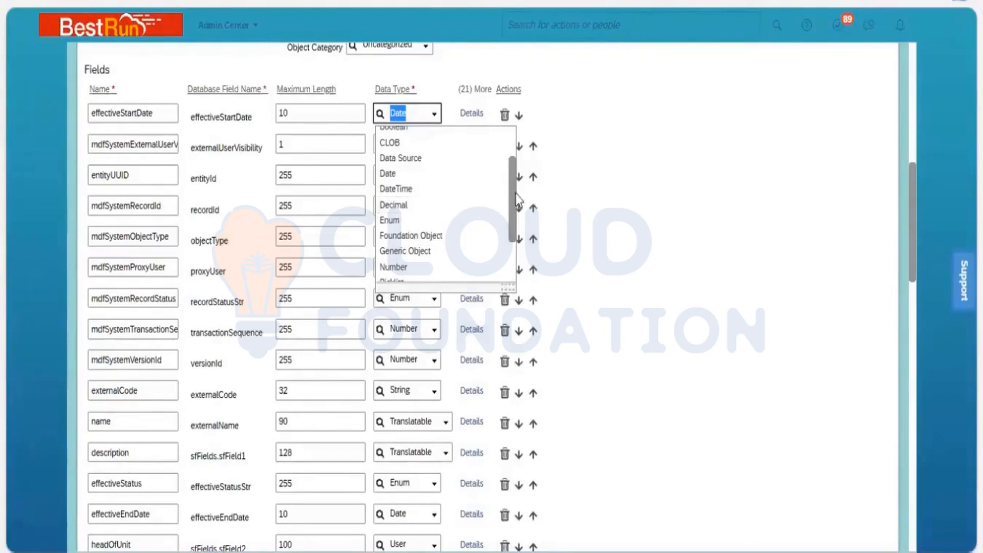
pyautogui.moveTo(513, 194); pyautogui.dragTo(512, 160)
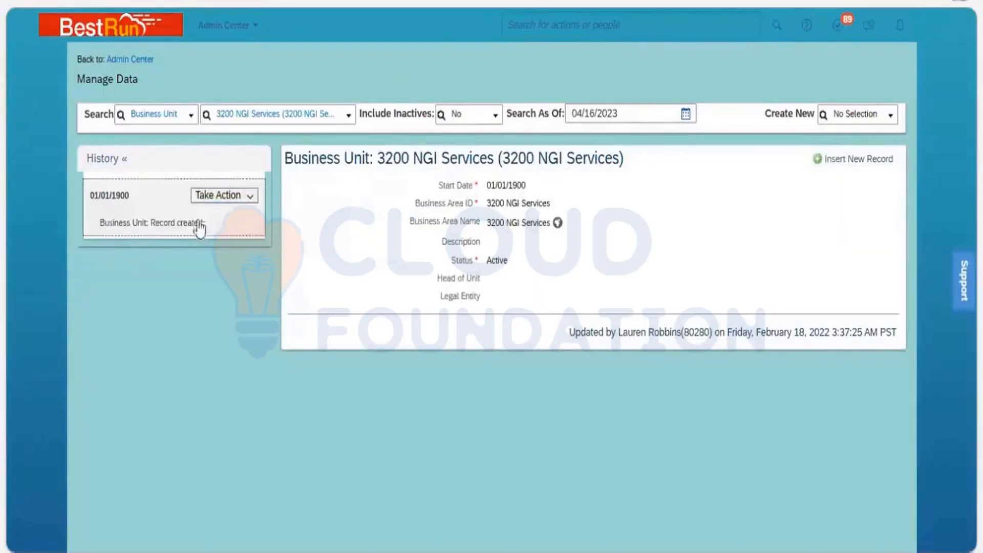
# - Open the 01/01/1900 record of business unit 3200 NGI Services for correction and display its Start Date calendar
pyautogui.click(253, 195)
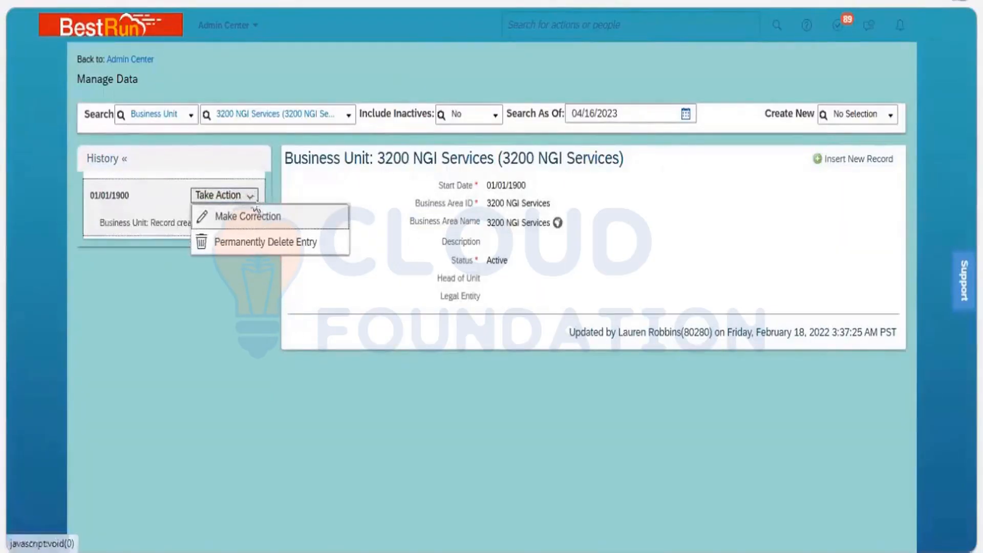
pyautogui.click(251, 216)
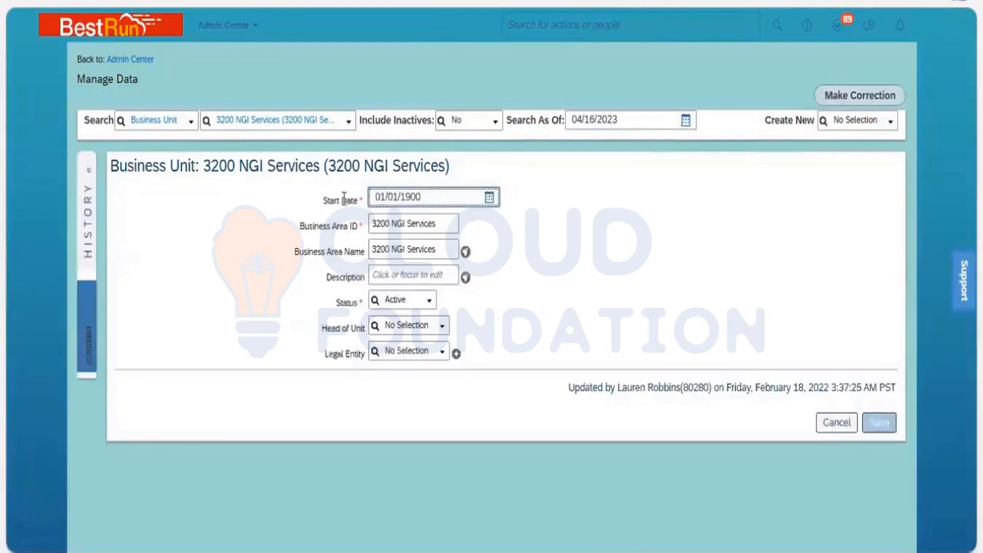
pyautogui.click(489, 198)
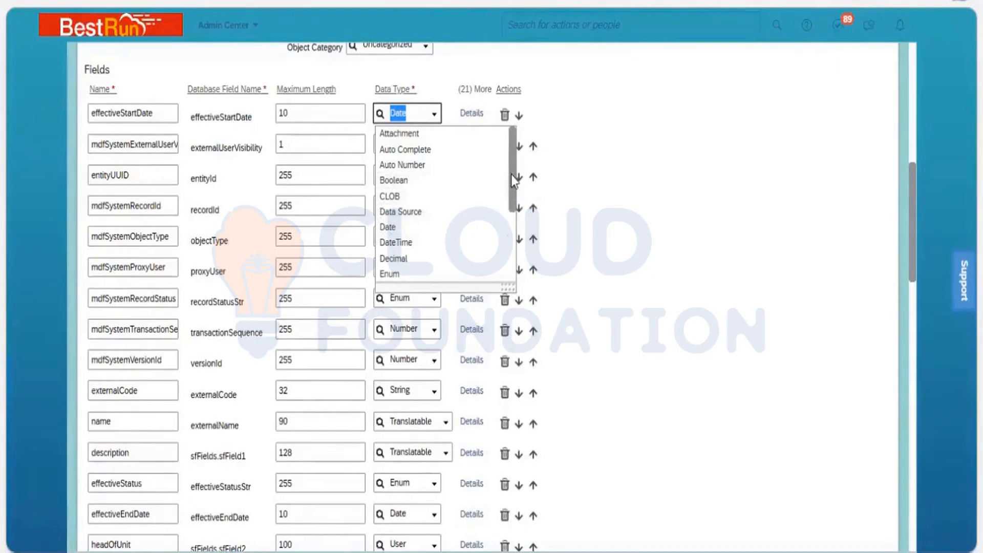
# - Compare the field data types with the Start Date, Head of Unit, Legal Entity and Business Area Name fields of the 3200 NGI Services record
pyautogui.moveTo(514, 180); pyautogui.dragTo(516, 241)
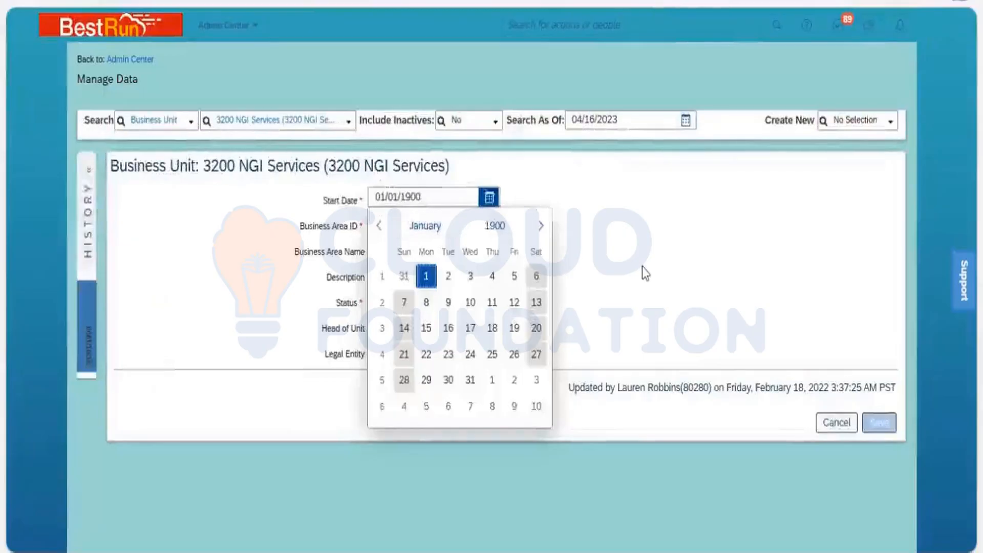
pyautogui.click(645, 273)
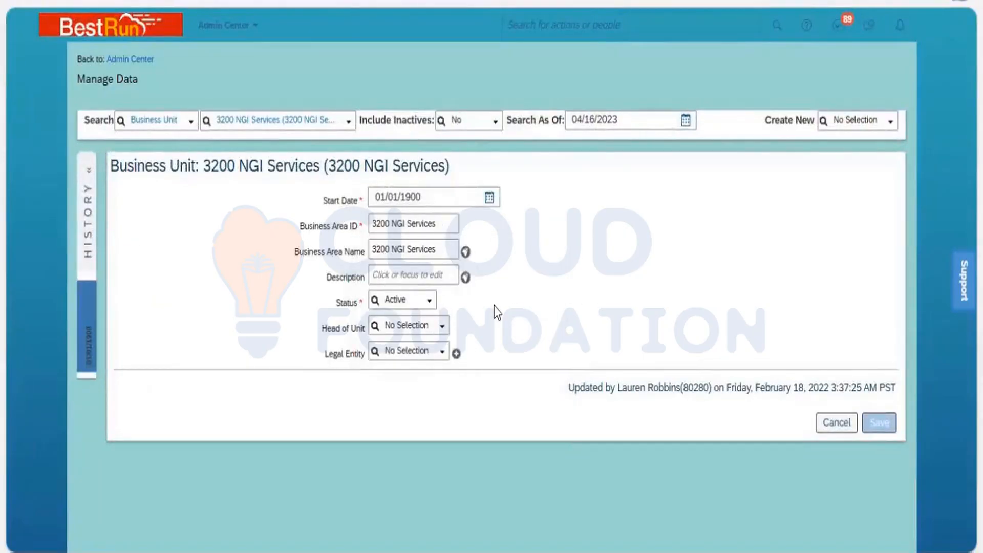
pyautogui.click(440, 331)
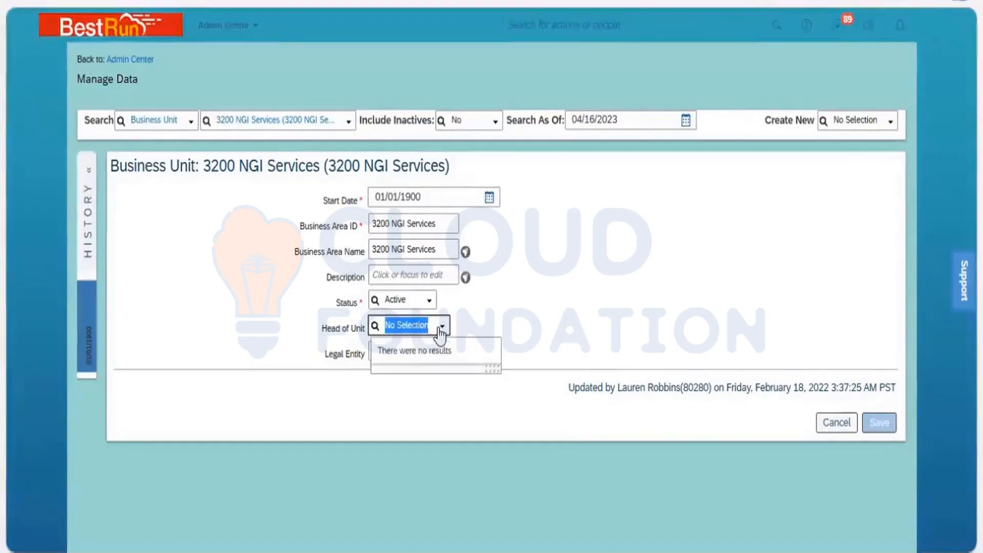
pyautogui.click(521, 332)
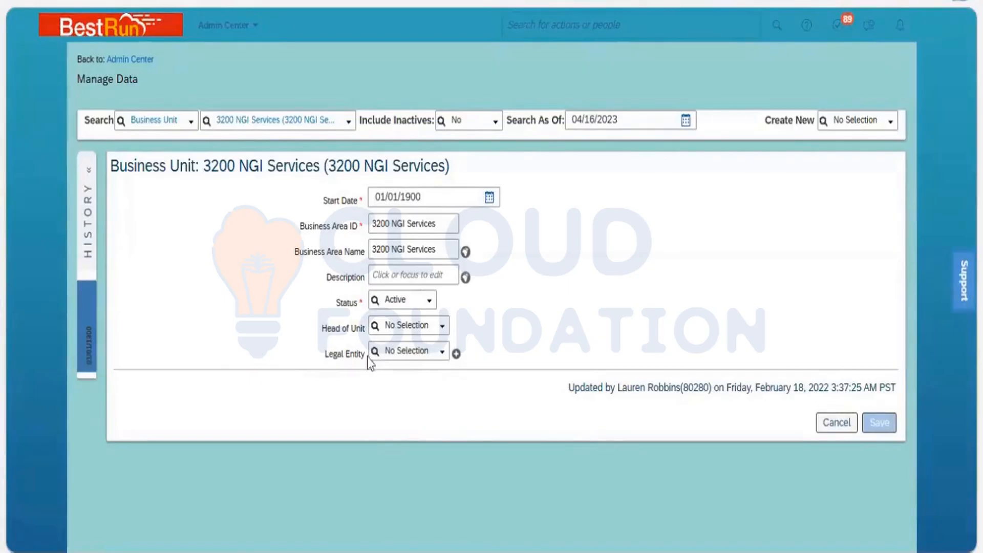
pyautogui.click(443, 356)
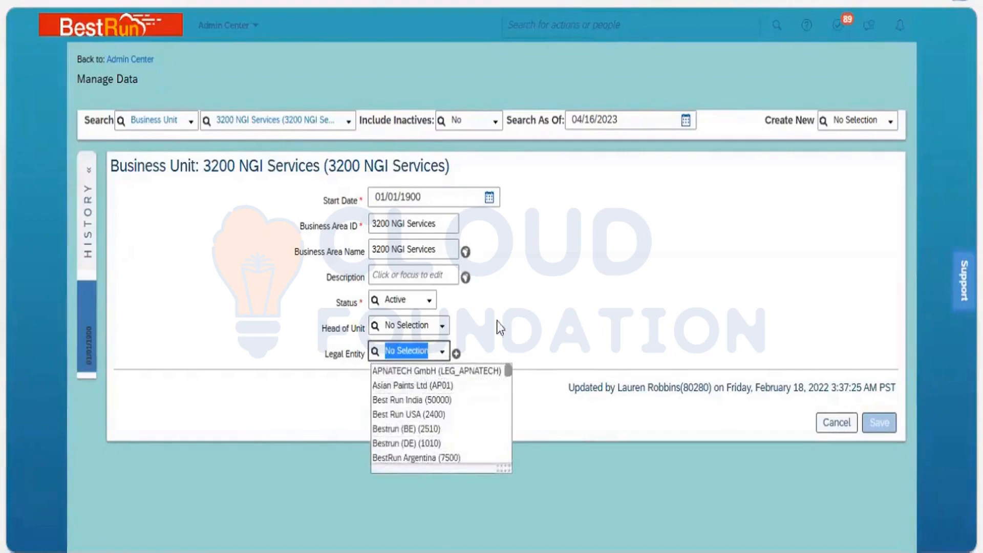
pyautogui.click(521, 331)
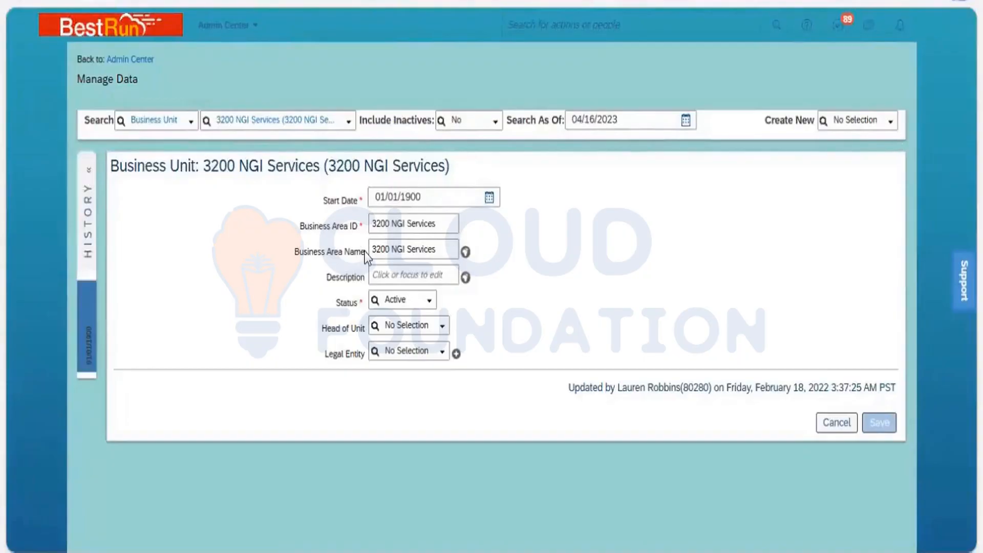
pyautogui.moveTo(367, 255); pyautogui.dragTo(294, 252)
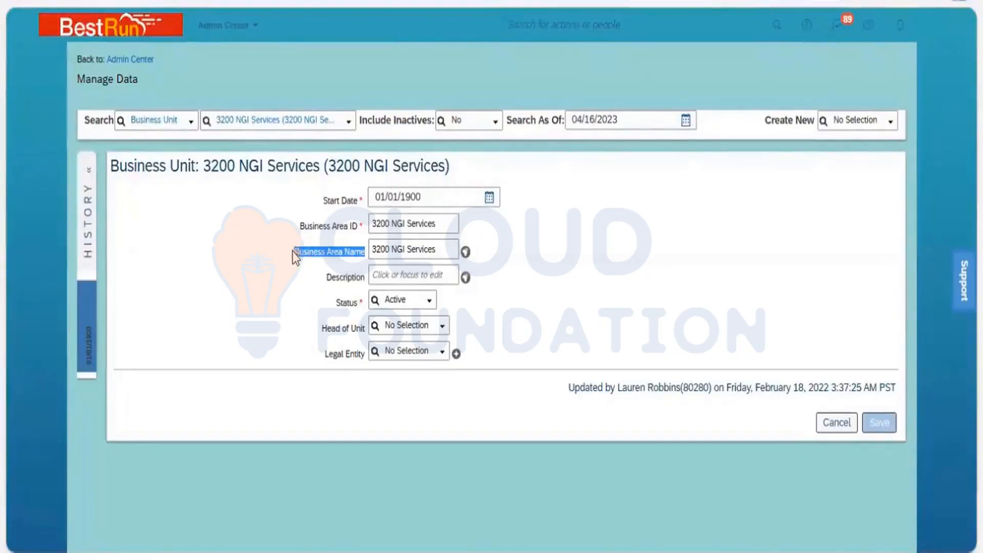
pyautogui.click(428, 252)
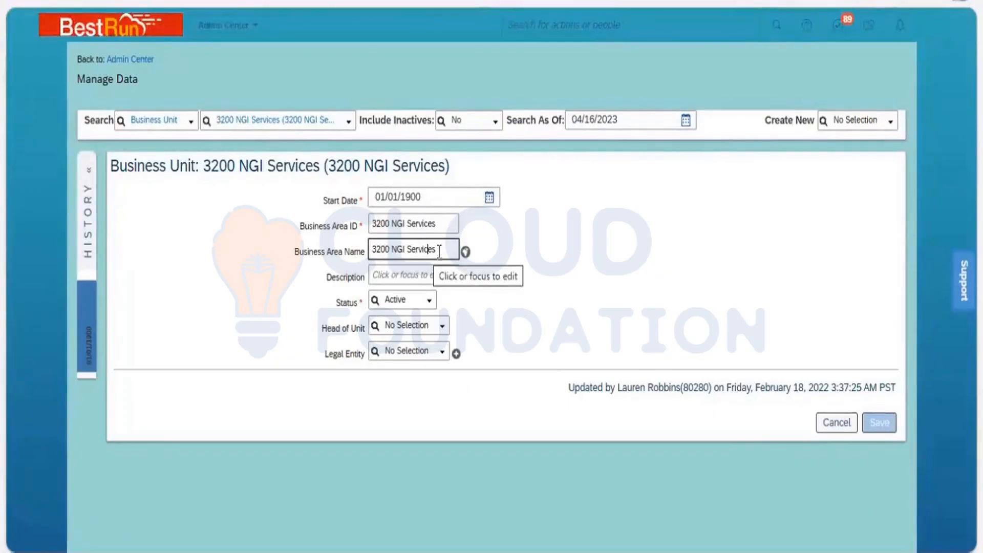
# - View the Business Area Name translations of the 3200 NGI Services record and examine the Translatable fields in the Business Unit definition
pyautogui.click(465, 252)
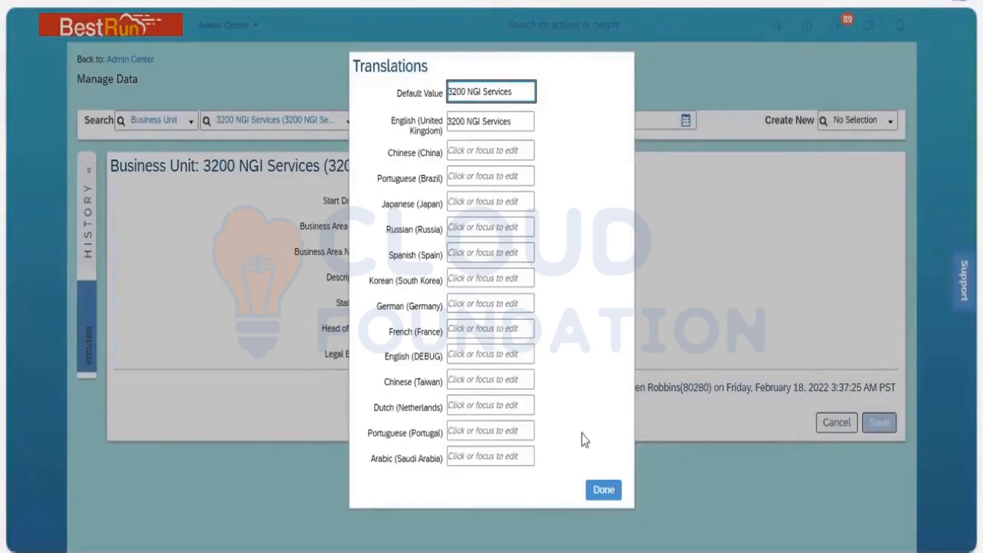
pyautogui.click(604, 490)
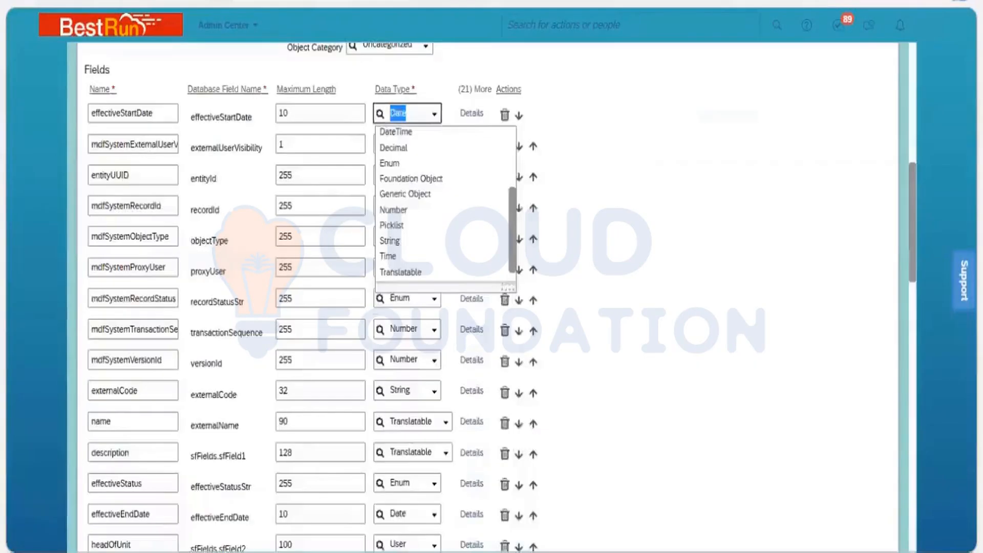
pyautogui.click(626, 225)
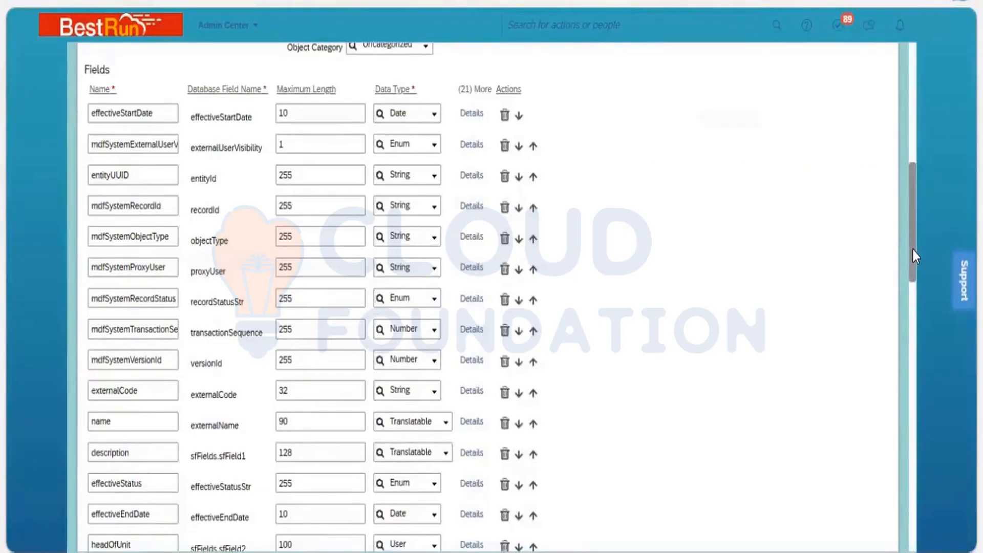
pyautogui.moveTo(912, 256); pyautogui.dragTo(911, 293)
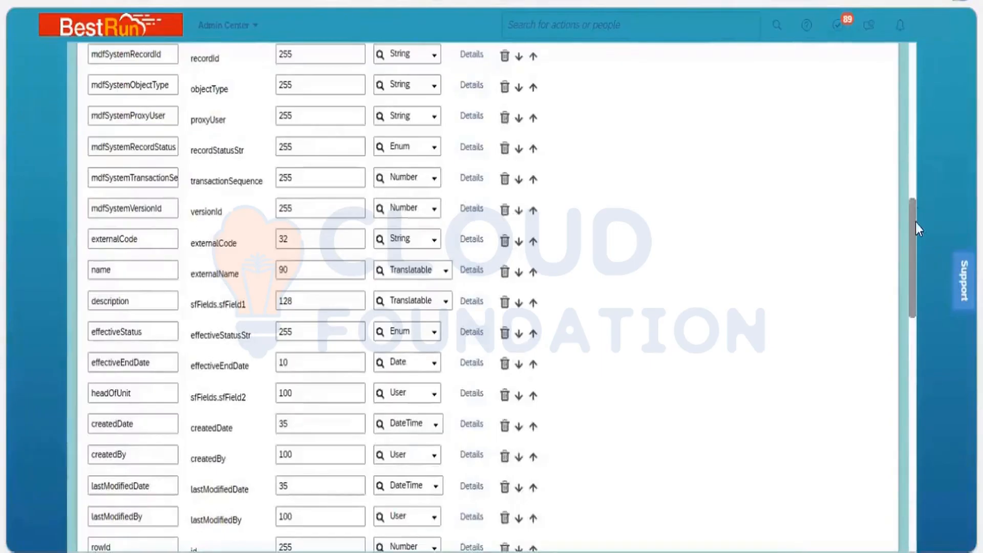
# - Review the effectiveStartDate data type options again, through to the end of the list
pyautogui.moveTo(914, 236); pyautogui.dragTo(911, 181)
pyautogui.click(434, 159)
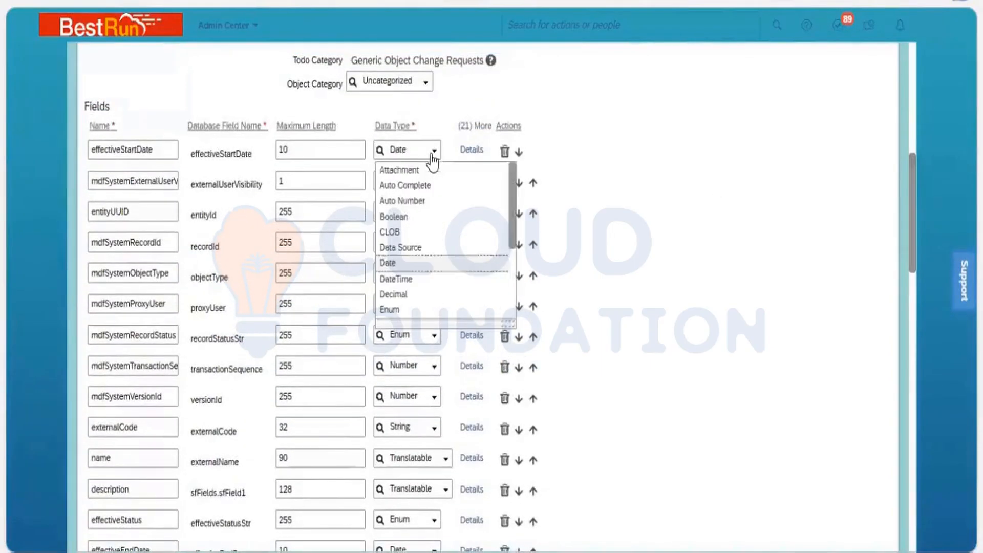
pyautogui.click(513, 282)
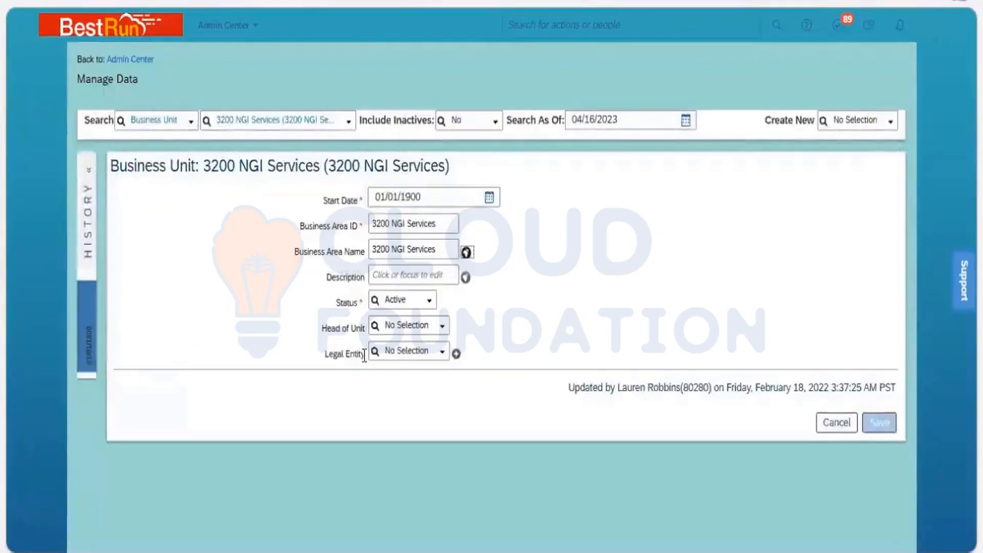
# - Compare the Legal Entity choices of the 3200 NGI Services record with the fields and associations in the Business Unit definition
pyautogui.moveTo(362, 355); pyautogui.dragTo(318, 352)
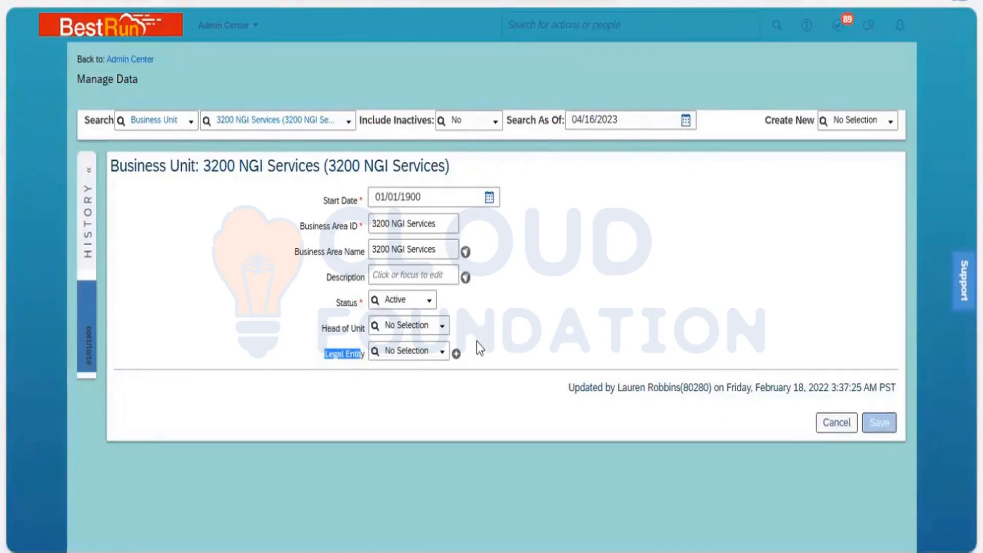
pyautogui.click(443, 353)
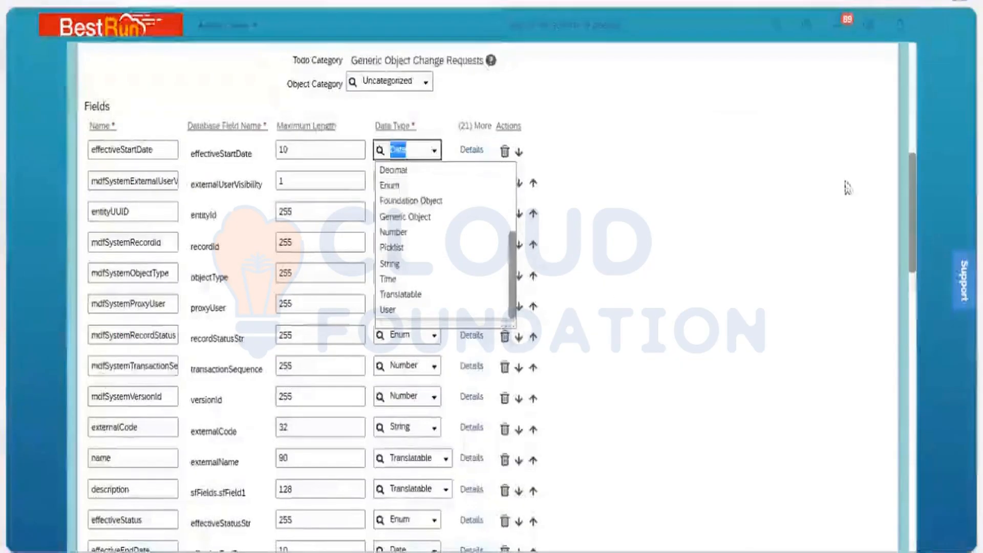
pyautogui.click(919, 195)
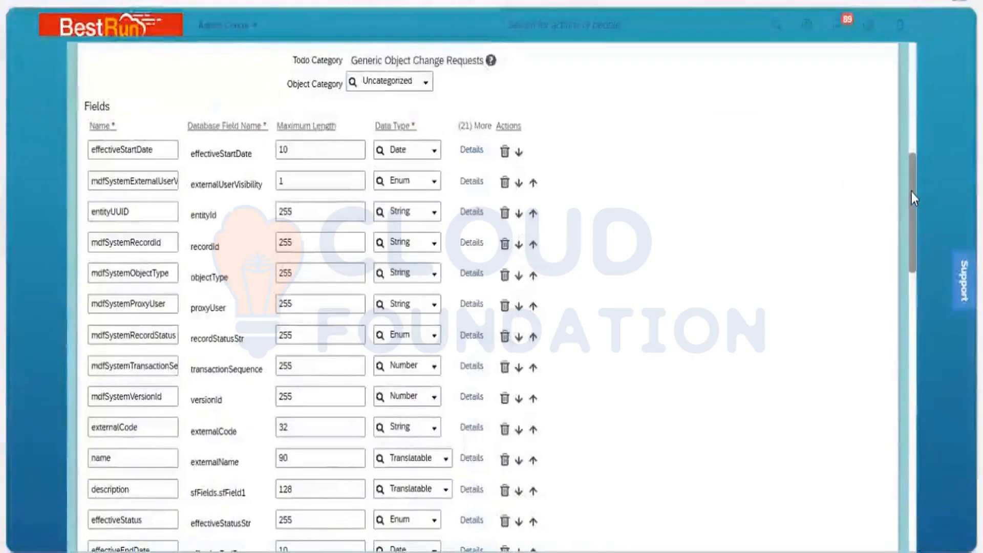
pyautogui.scroll(-10, 929, 321)
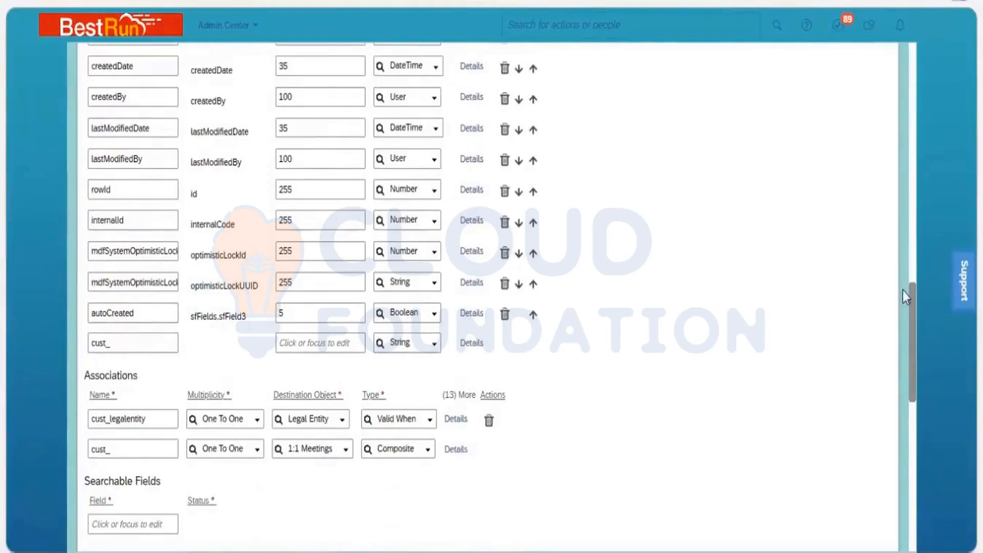
pyautogui.scroll(12, 902, 277)
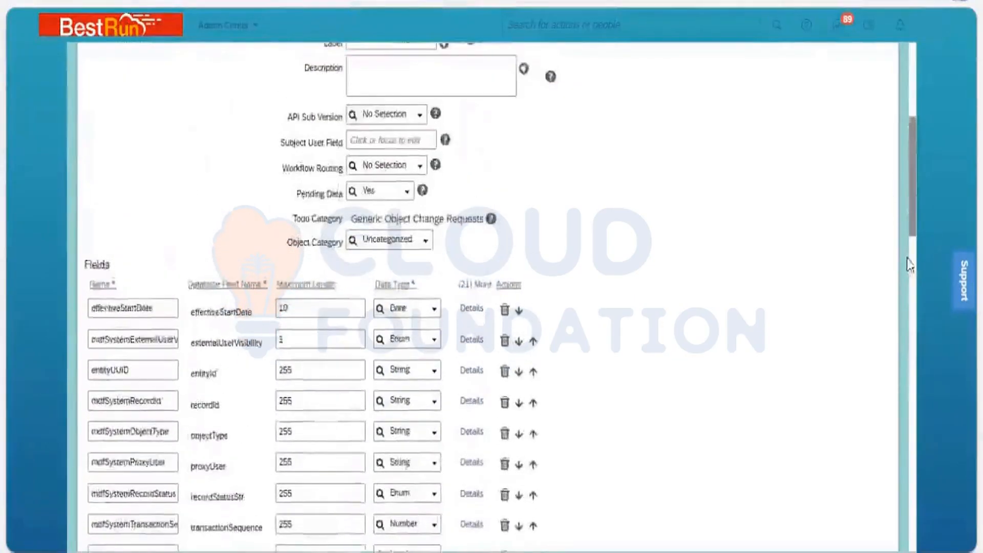
pyautogui.scroll(-7, 908, 258)
pyautogui.scroll(-2, 908, 281)
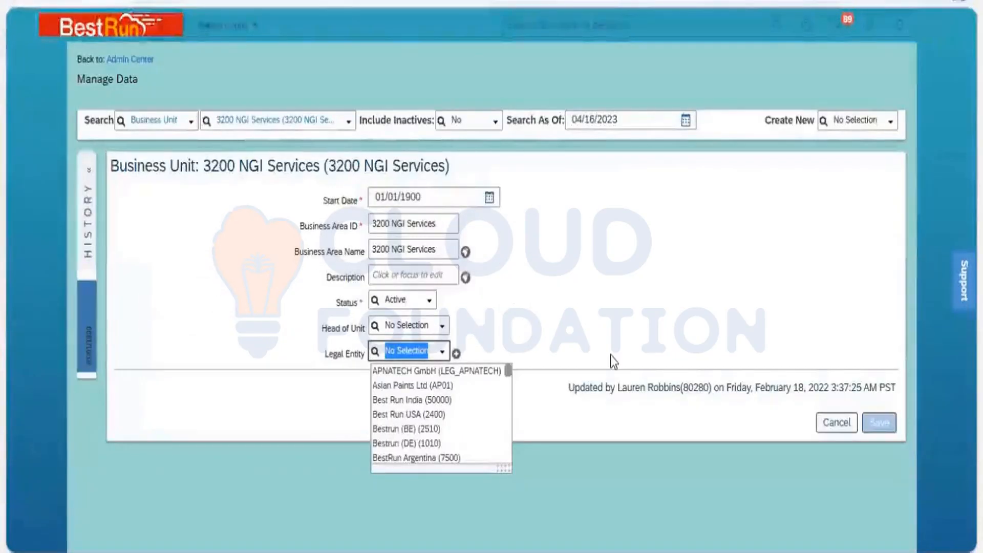
pyautogui.click(601, 302)
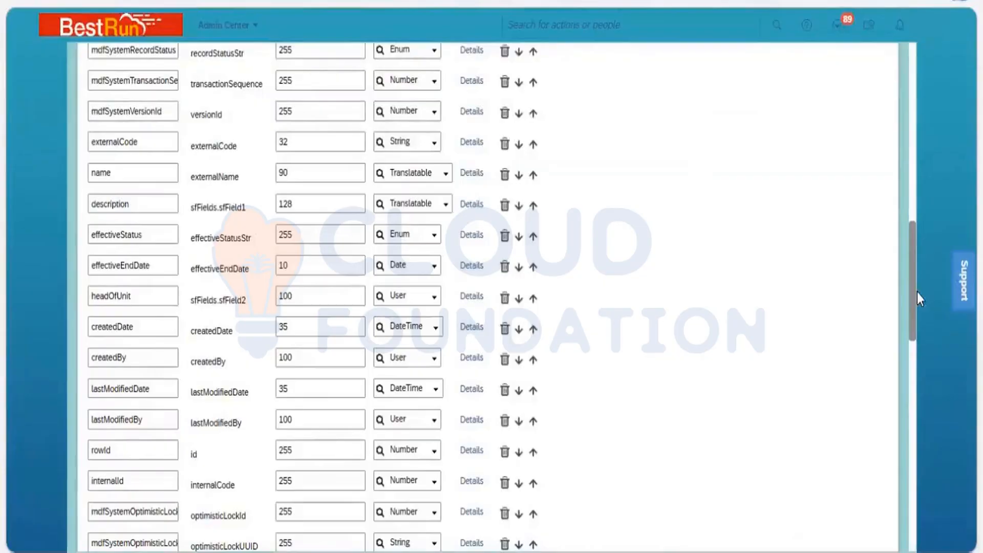
# - Examine the blank custom field row after autoCreated and the Associations section of the Business Unit definition
pyautogui.moveTo(917, 293); pyautogui.dragTo(918, 349)
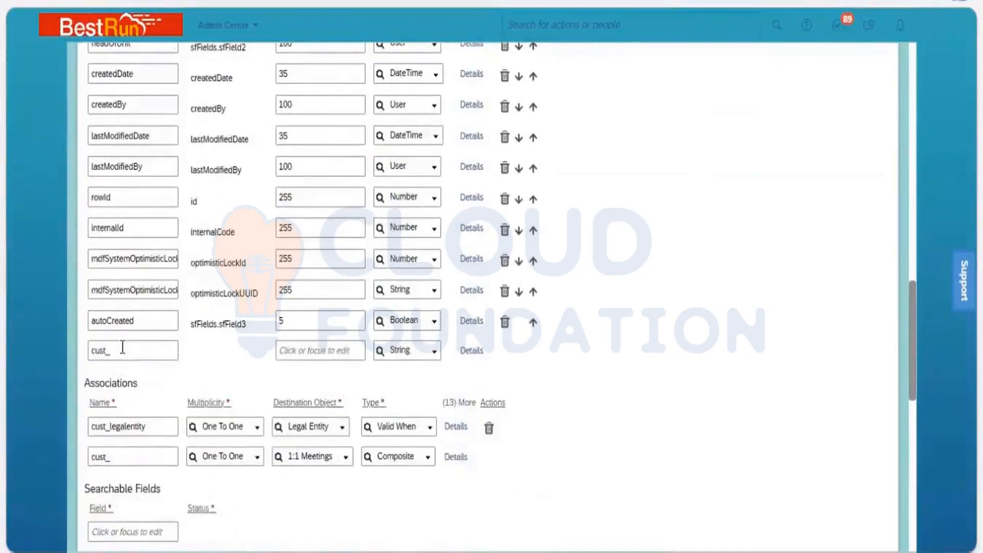
pyautogui.click(122, 347)
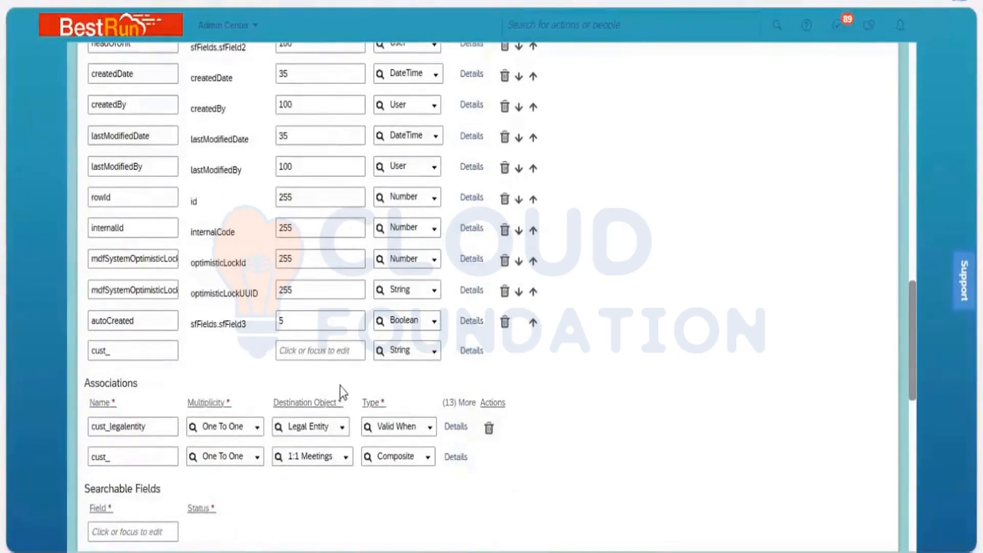
pyautogui.click(612, 342)
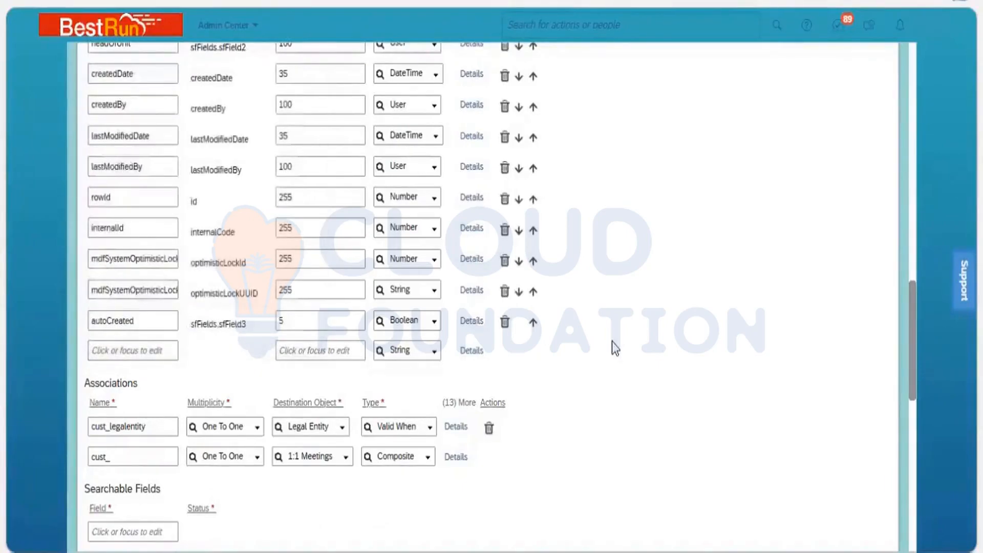